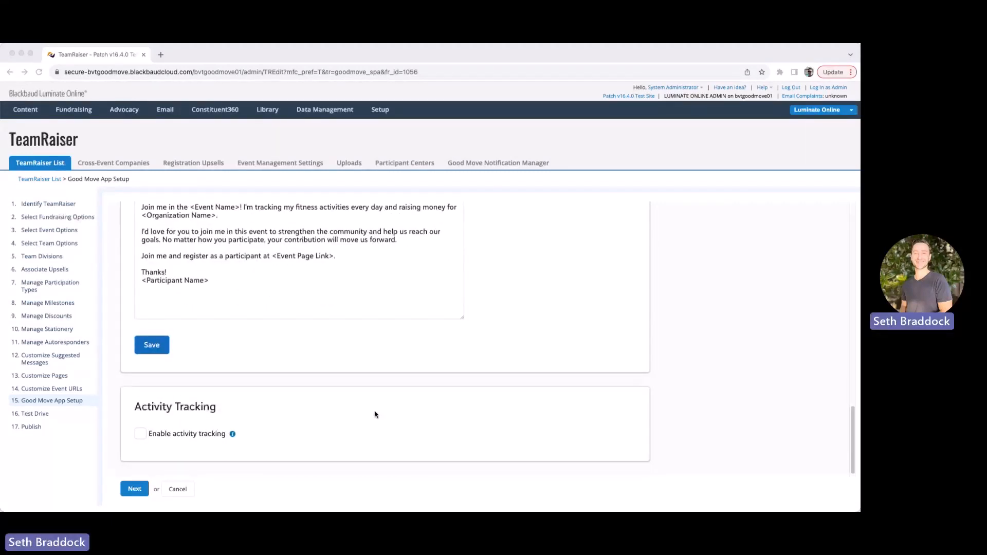
Check 'Enable activity tracking' in the Good Move App Setup's Activity Tracking section
left_click(178, 458)
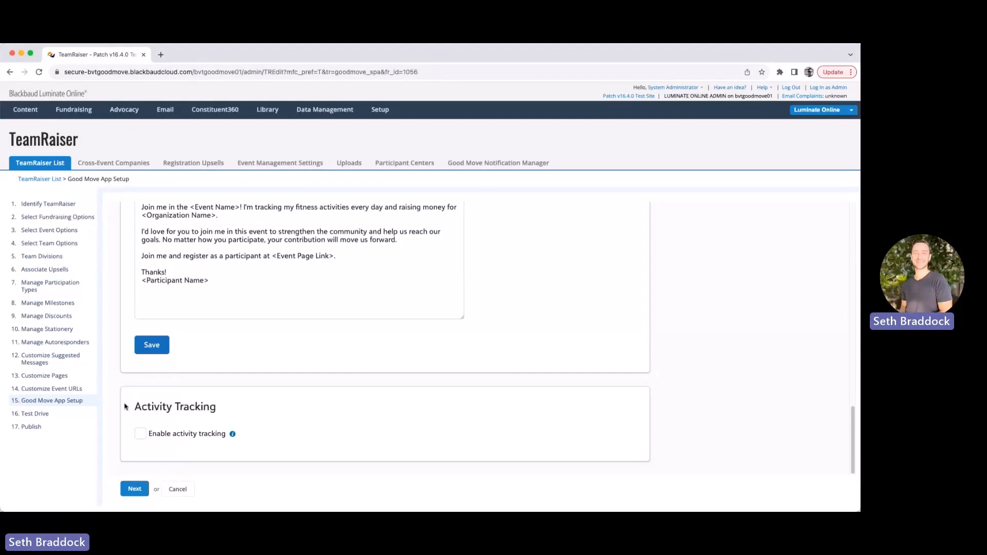
left_click(141, 435)
Scroll down to the Activity-Tracking Rules, with tracking ending 08/31/2023 at 11:59 PM
scroll(601, 399, "down", 3)
scroll(602, 398, "down", 2)
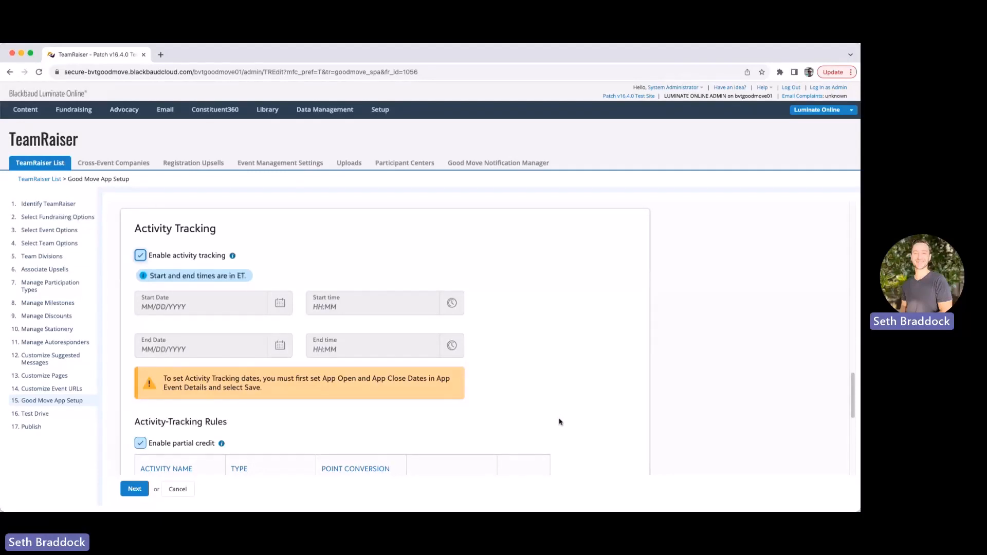
scroll(557, 424, "down", 1)
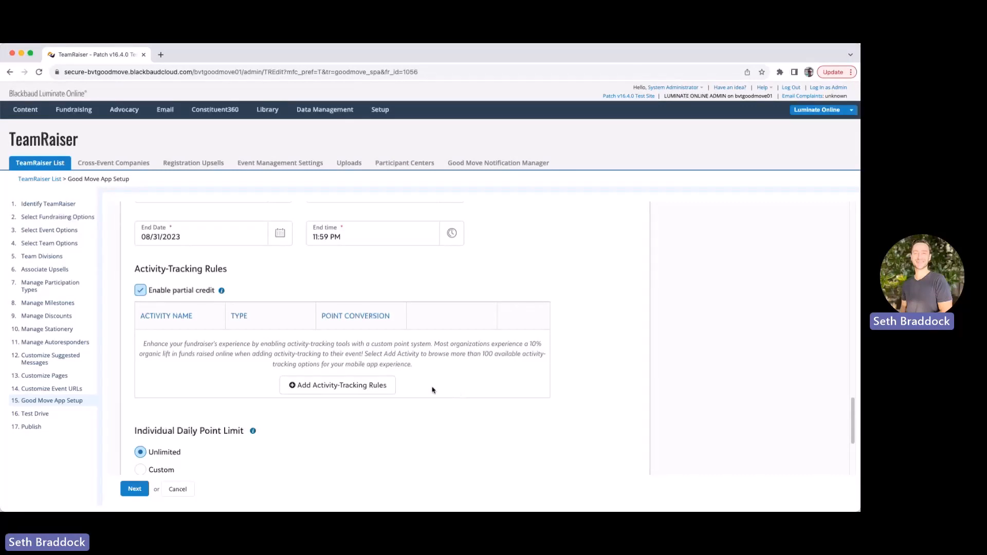
Start a new activity rule and browse the Choose activity grid (Golf, Gym, Hike, Kayak, Meditation)
left_click(339, 390)
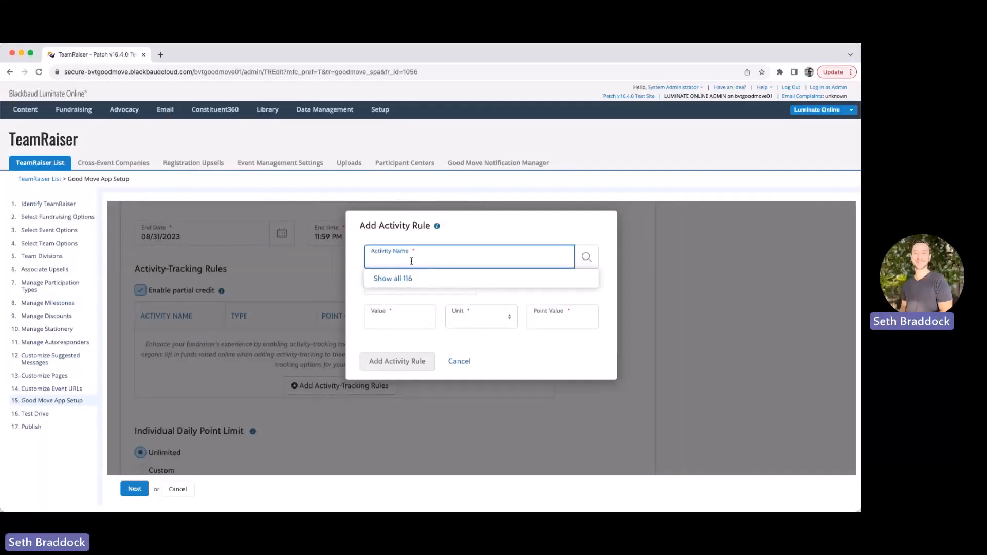
left_click(589, 261)
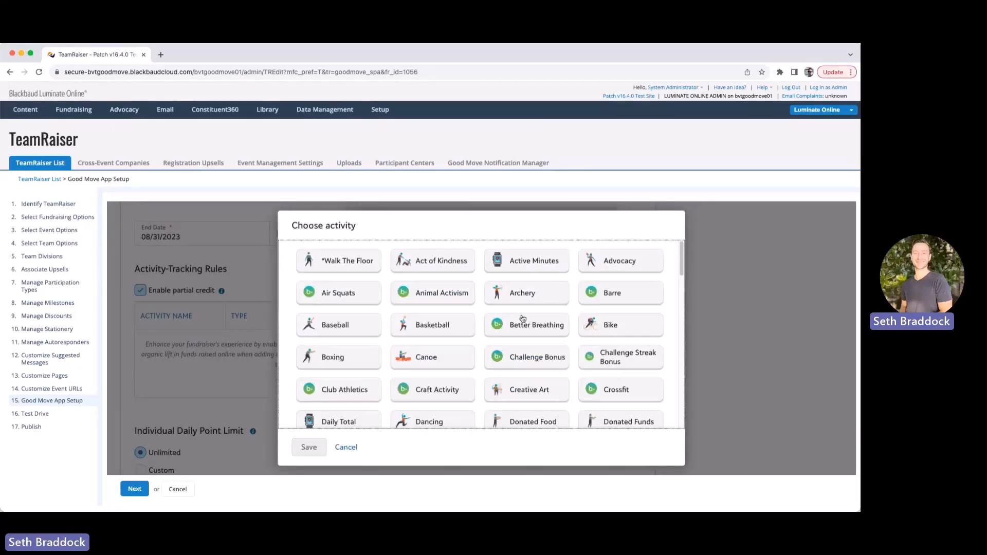
scroll(518, 340, "down", 2)
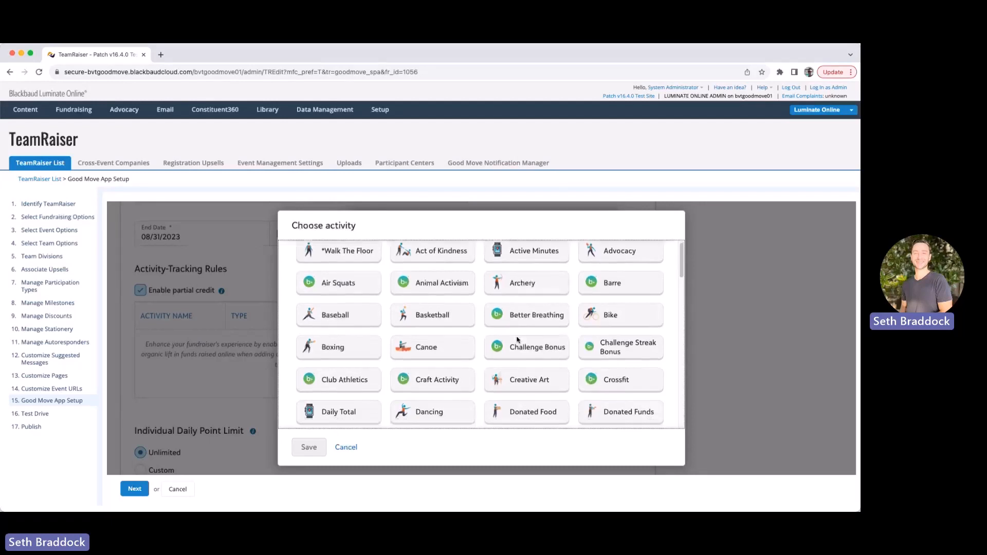
scroll(517, 341, "down", 6)
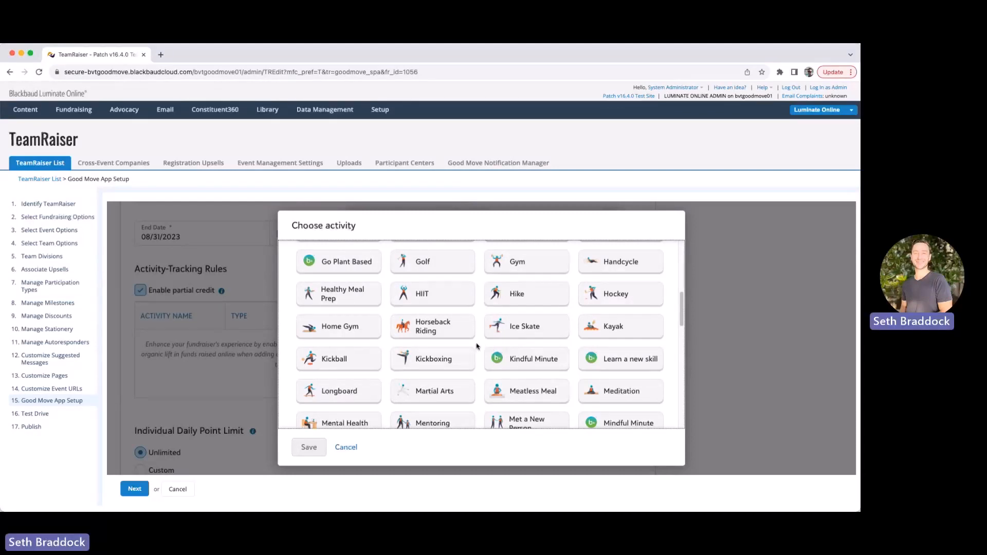
Add a Hike distance rule converting 1 mi to 100 points
left_click(501, 300)
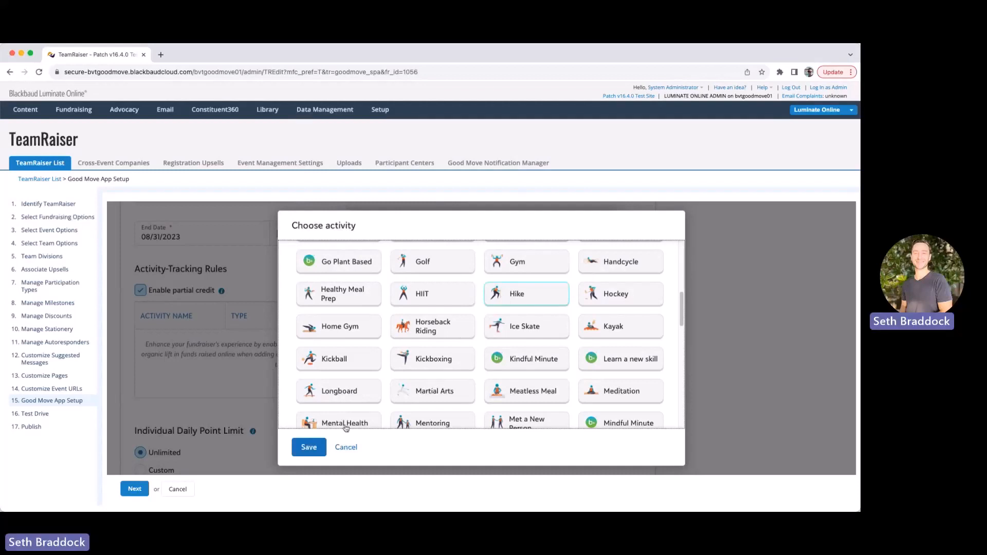
left_click(308, 448)
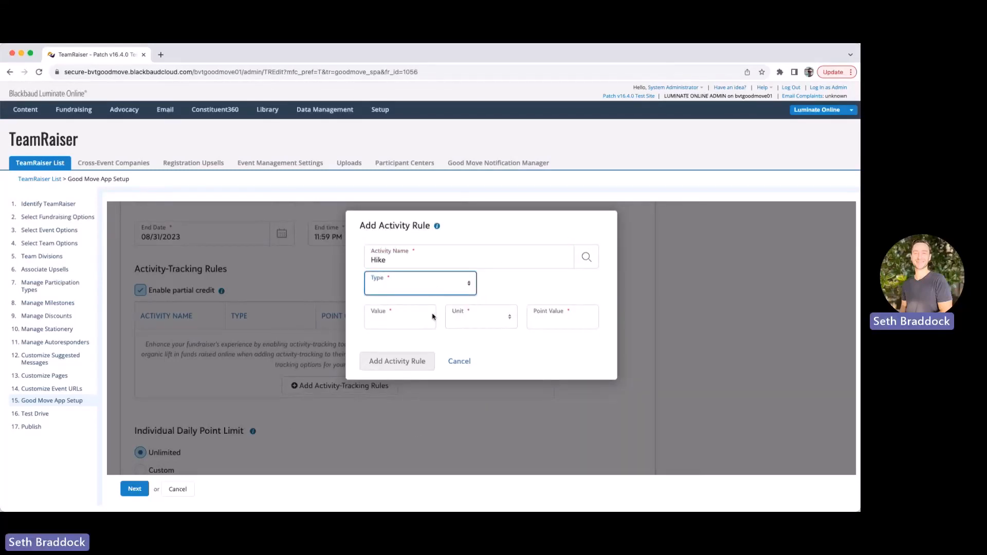
left_click(415, 289)
left_click(389, 323)
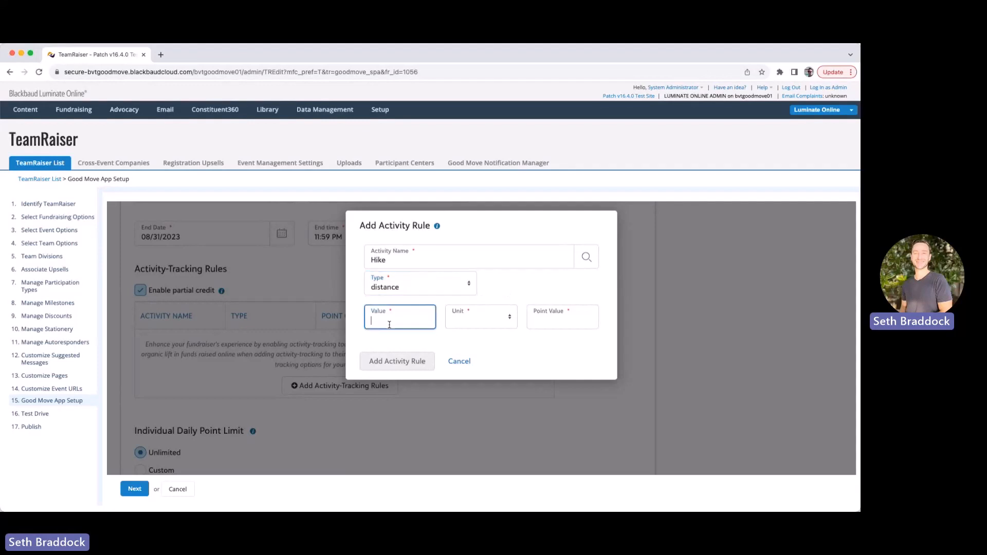
type("1")
left_click(480, 321)
left_click(478, 336)
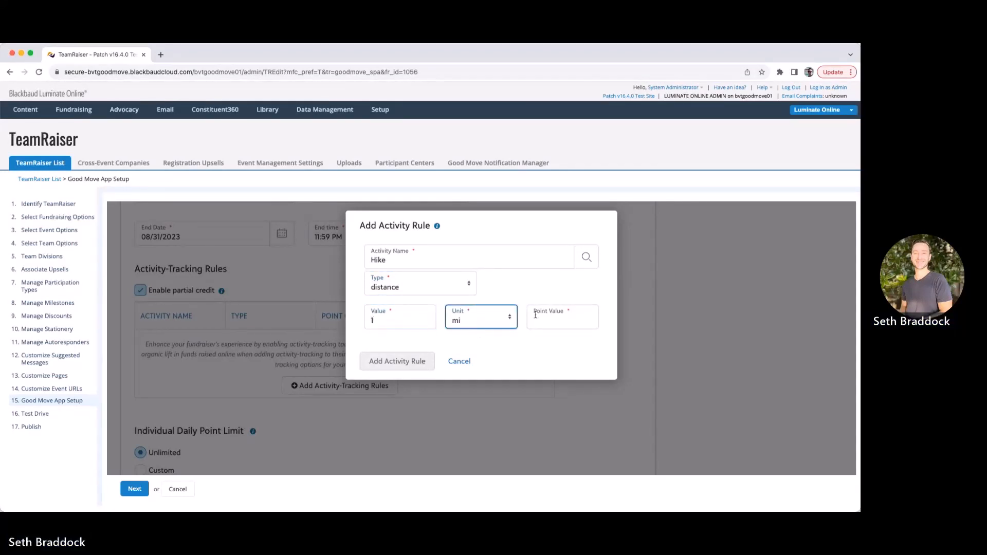
left_click(560, 317)
type("100")
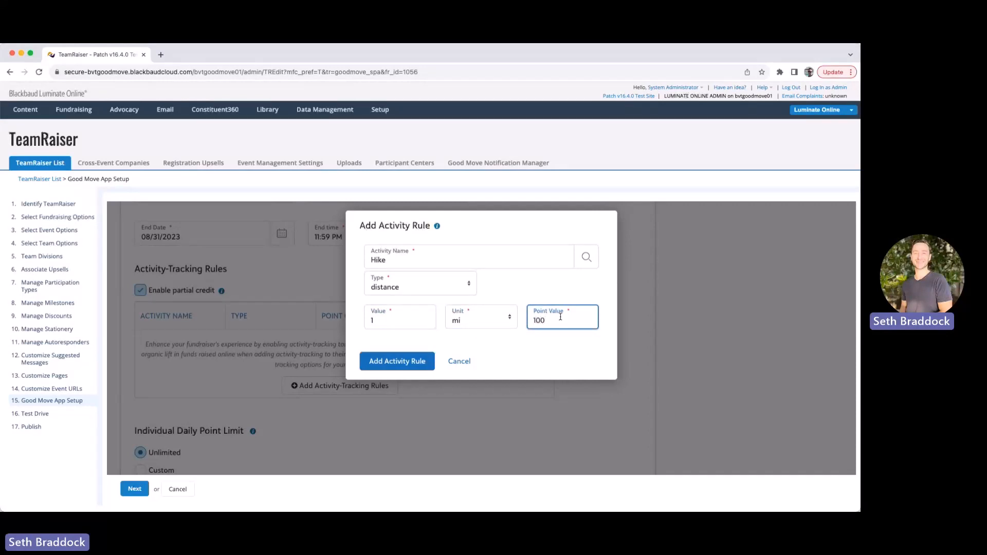
left_click(393, 364)
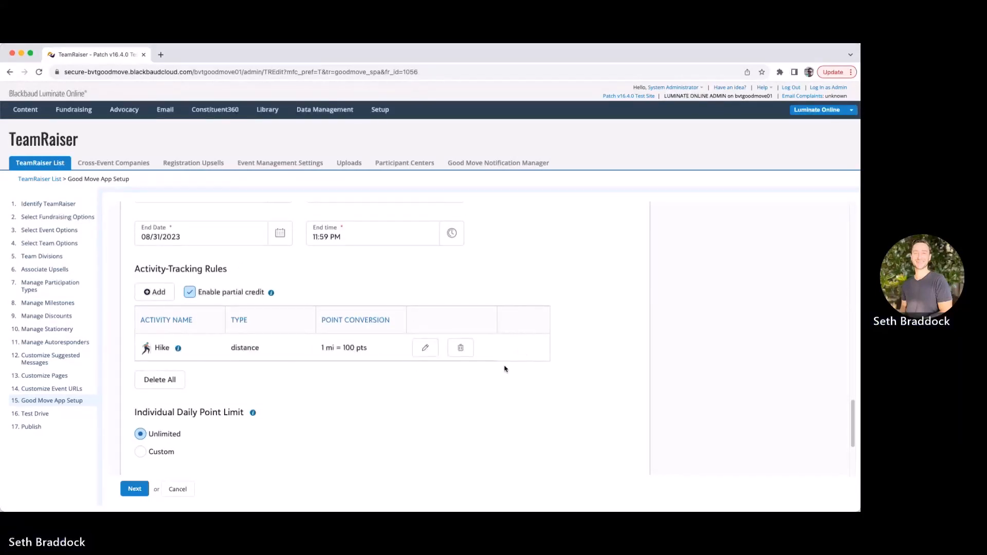
Add a Run distance rule converting 1 mi to 100 points
left_click(155, 292)
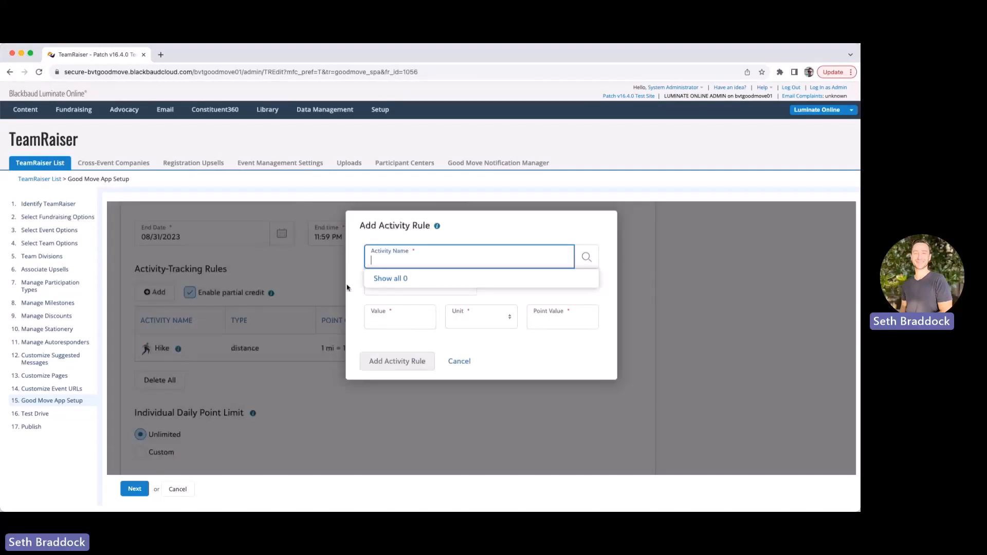
type("Run")
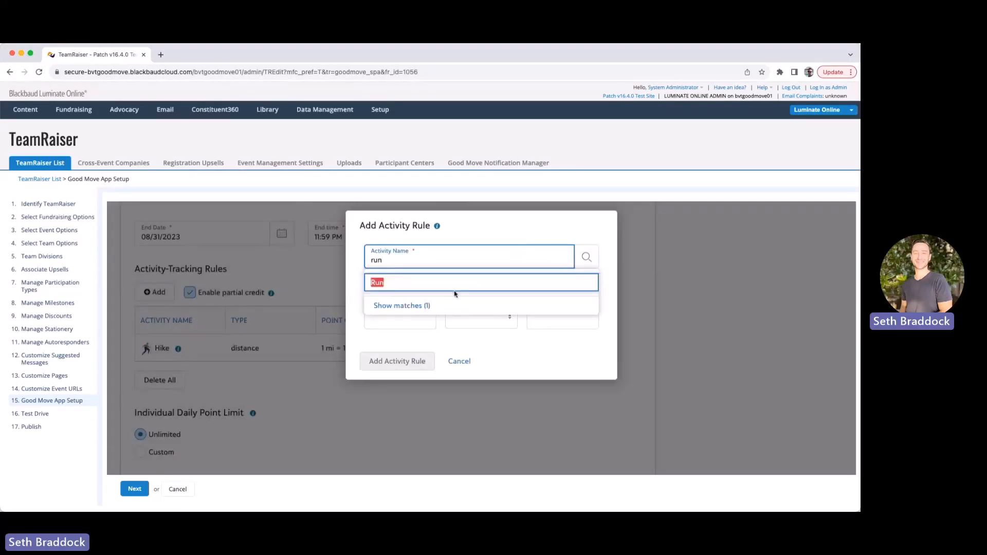
left_click(398, 292)
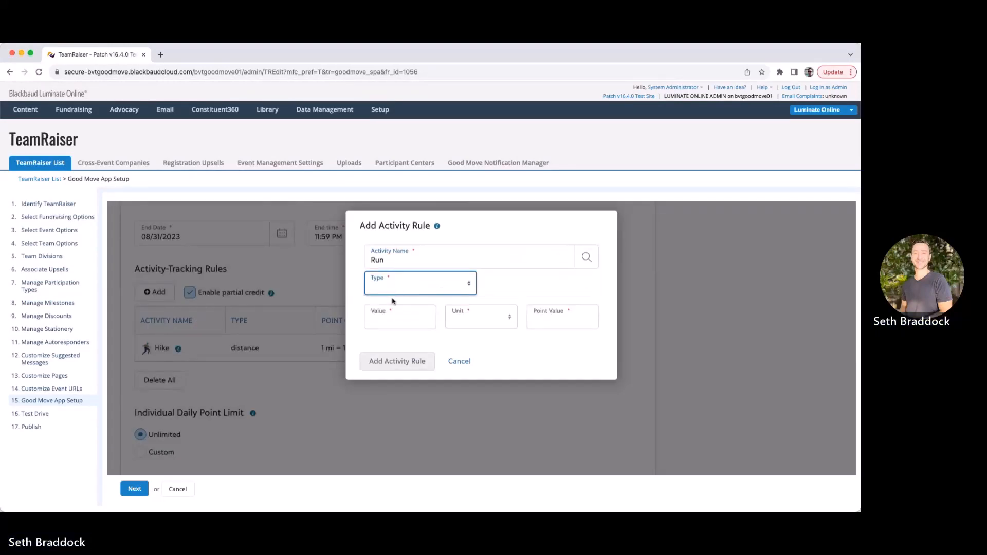
left_click(390, 323)
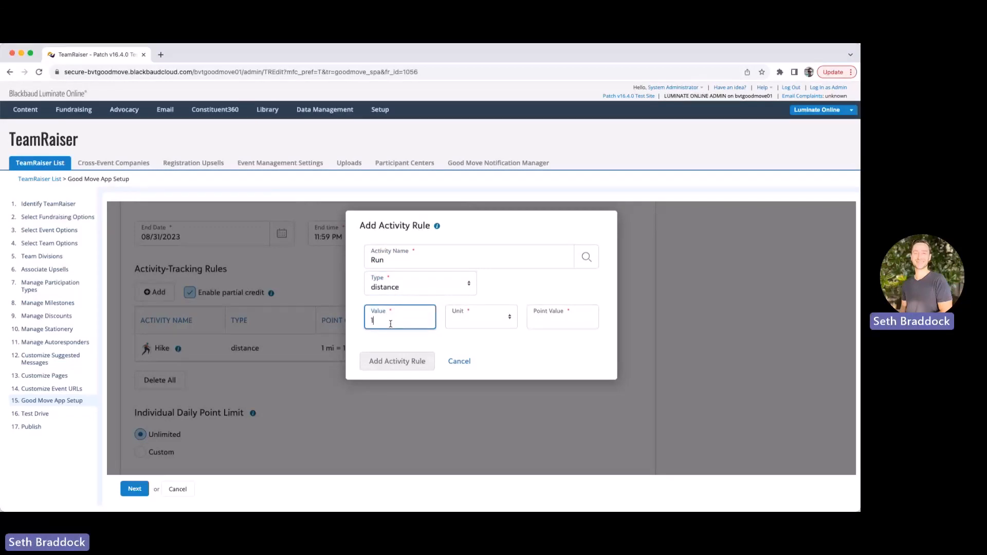
key("Tab")
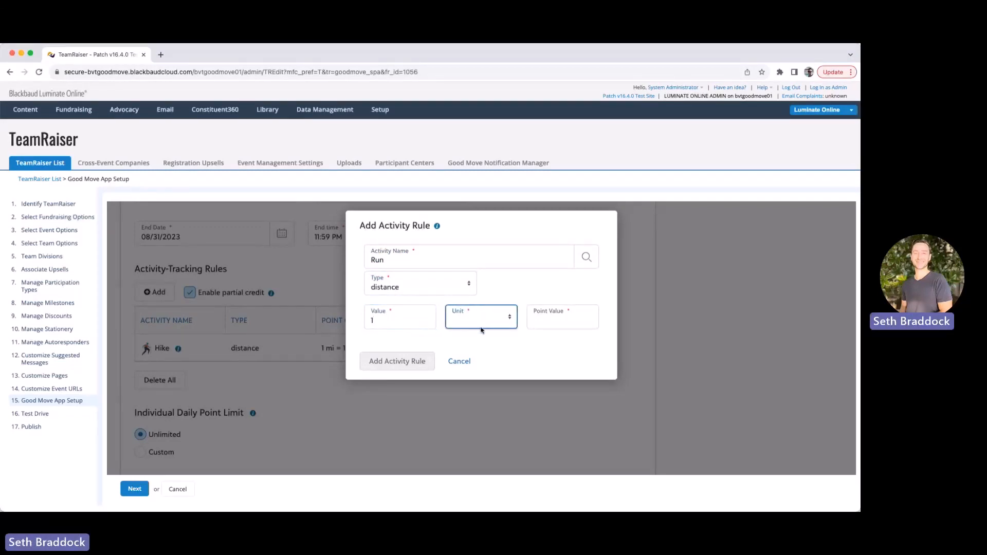
left_click(545, 319)
type("100")
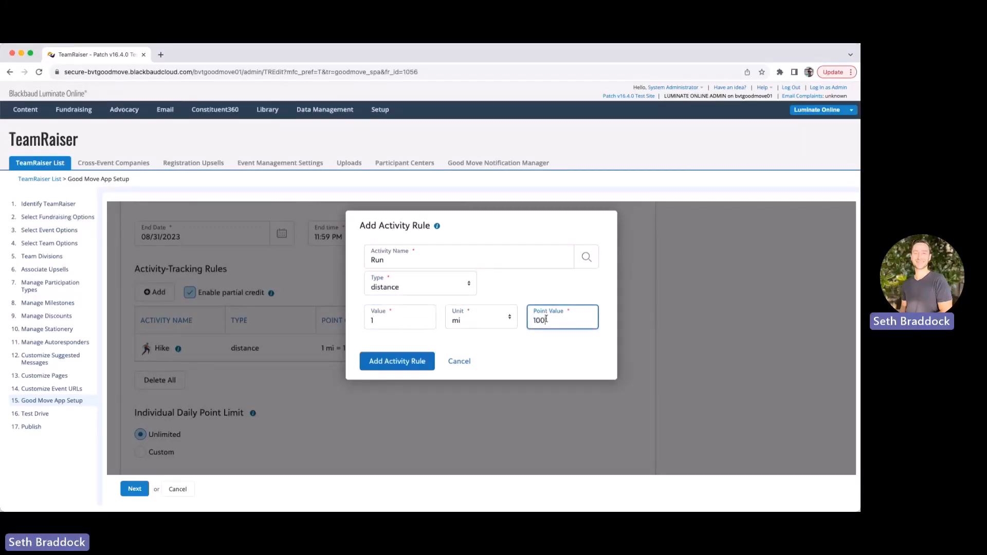
left_click(397, 365)
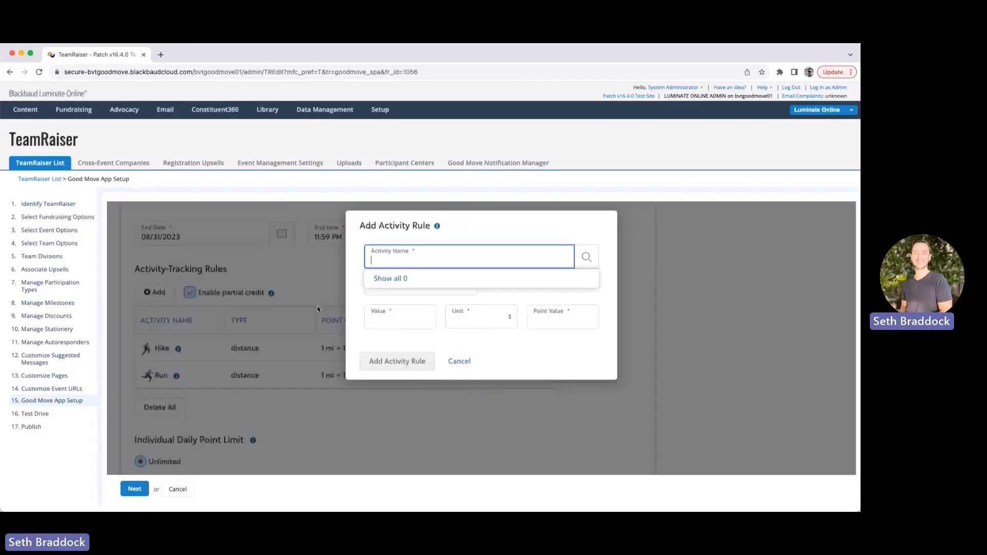
left_click(552, 317)
Finish the Walk rule at 100 points and add a Bike distance rule of 3 mi = 100 points
type("00")
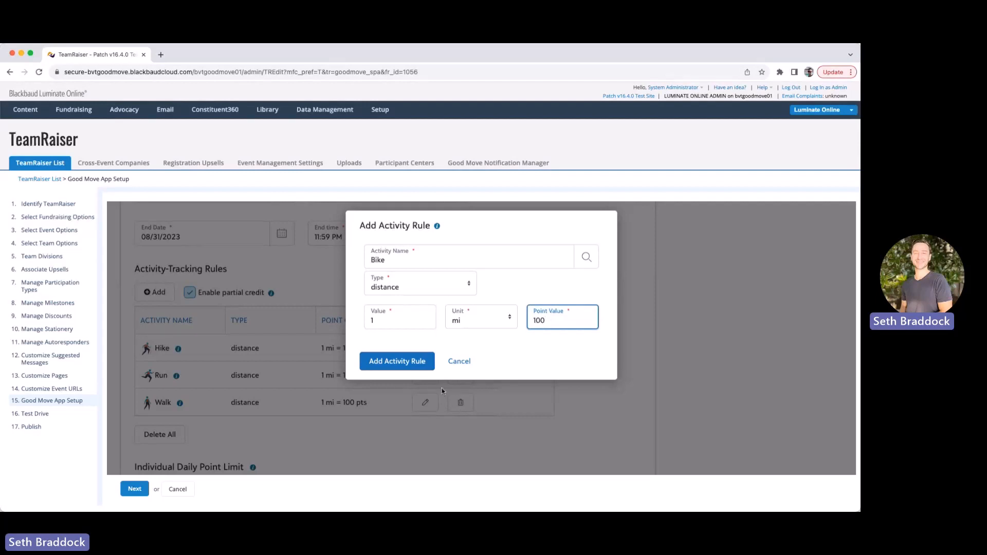
left_click(381, 321)
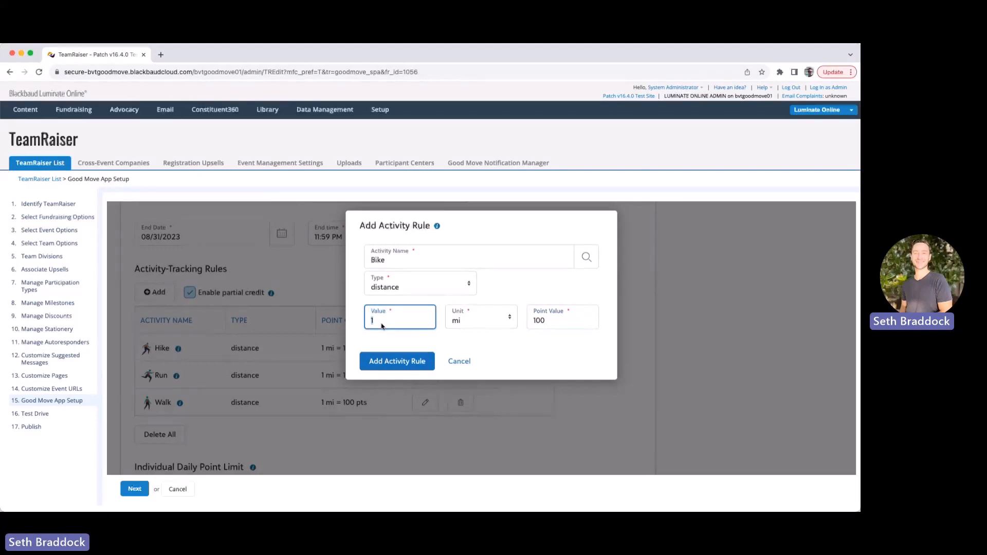
type("3")
left_click(379, 367)
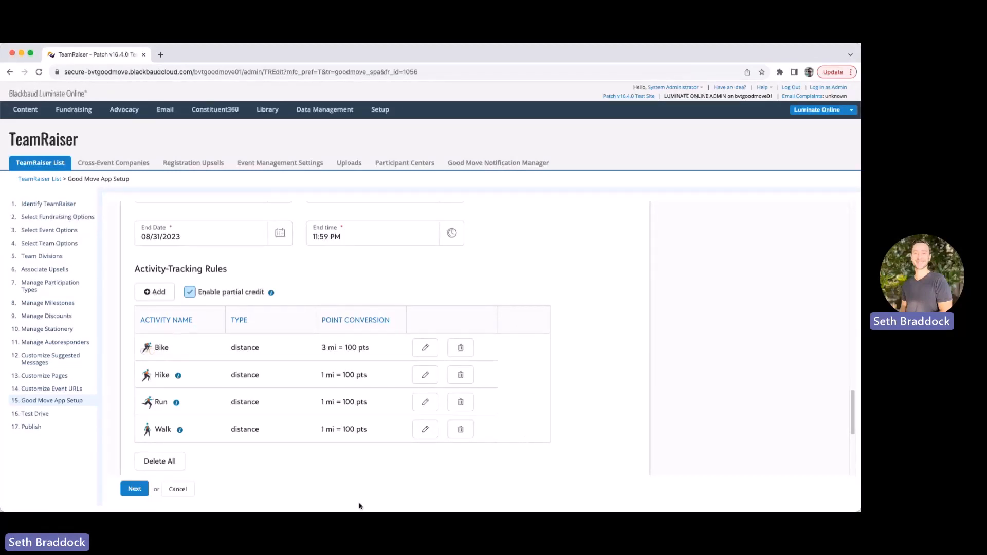
Read and dismiss the Hike tip recommending a Daily Total rule, then start a new rule
left_click(179, 378)
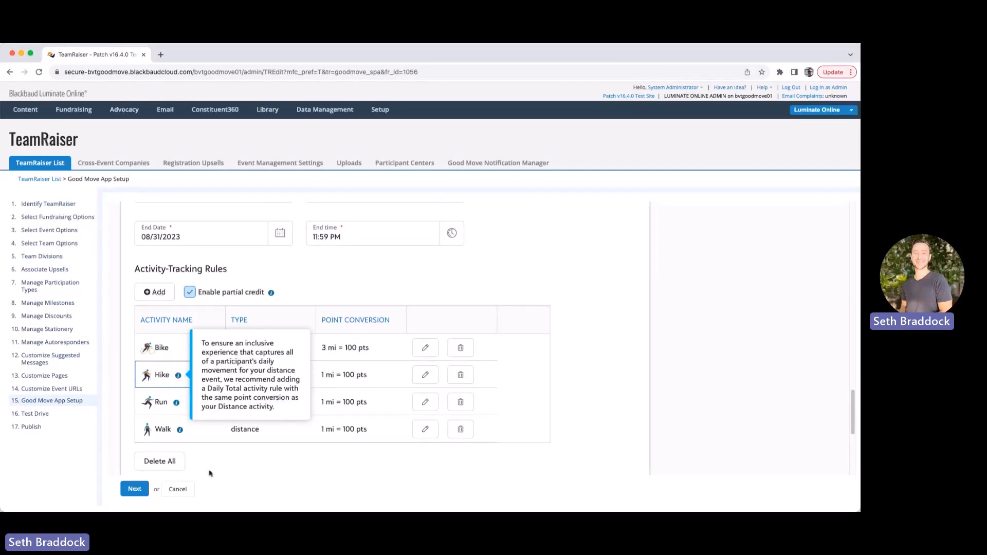
left_click(243, 464)
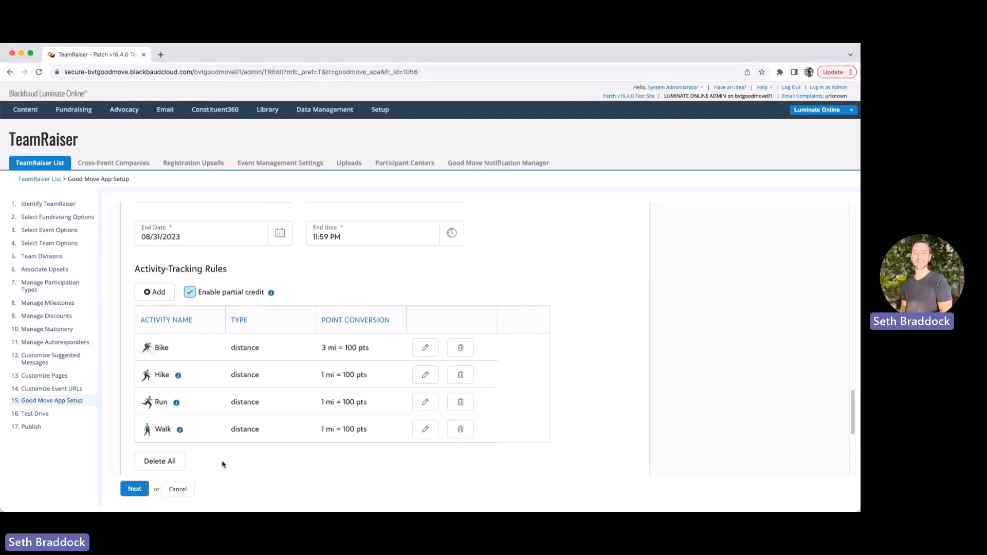
left_click(154, 291)
Add a Daily Total distance rule converting 1 mi to 100 points
type("Daily")
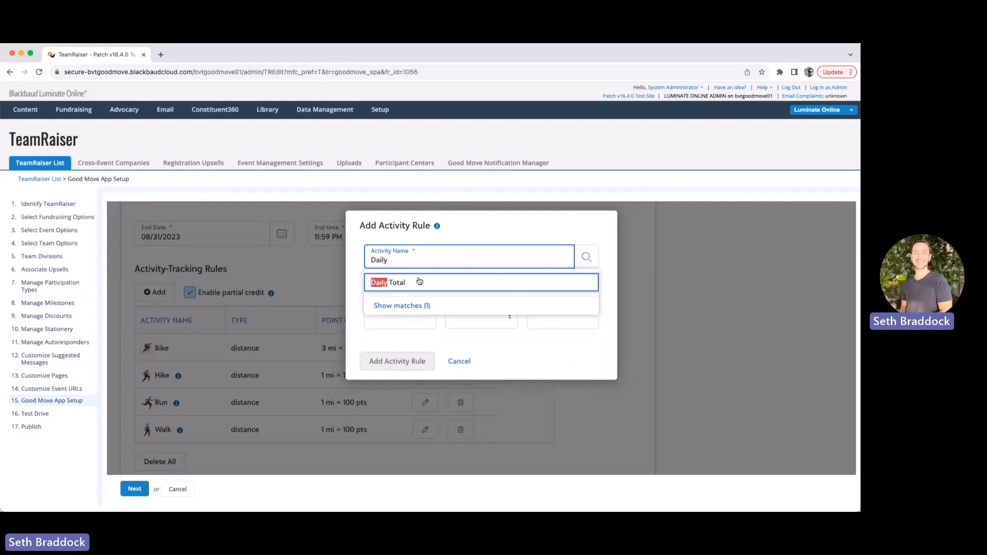
left_click(420, 281)
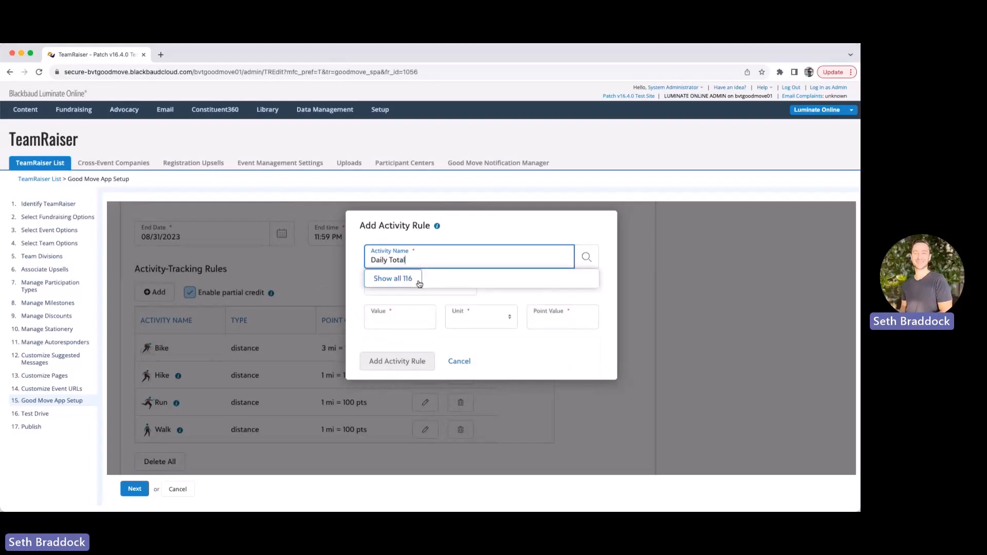
left_click(406, 288)
left_click(386, 317)
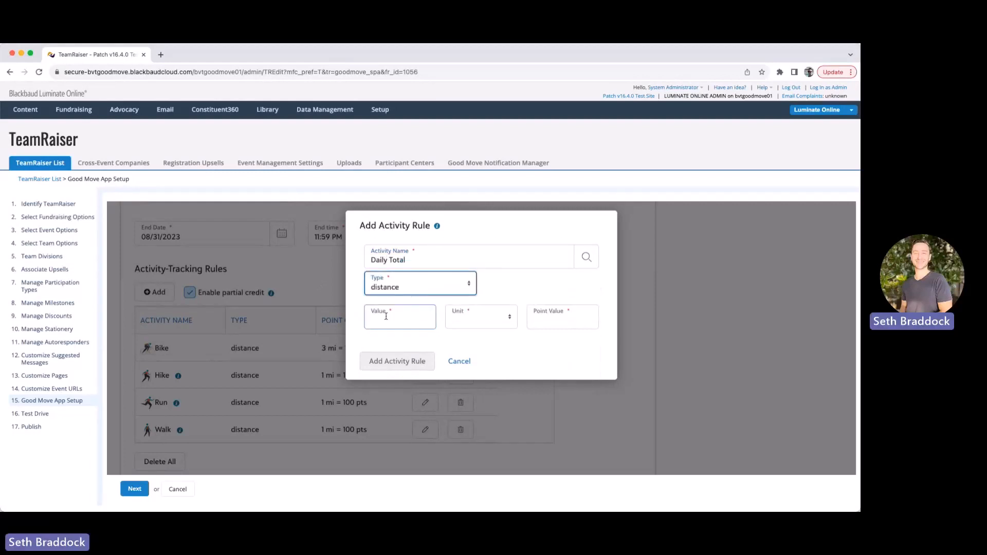
type("1")
left_click(471, 320)
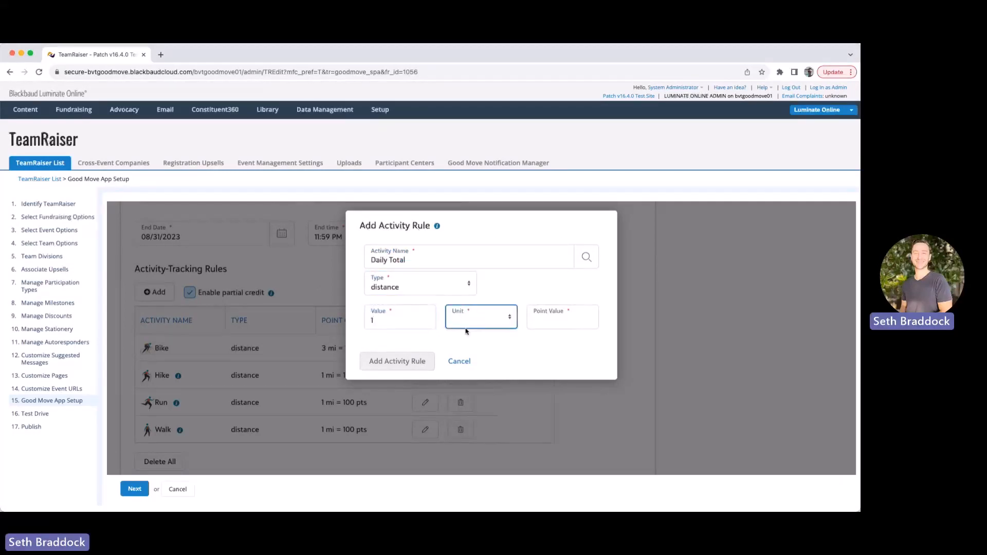
left_click(465, 330)
left_click(549, 321)
type("100")
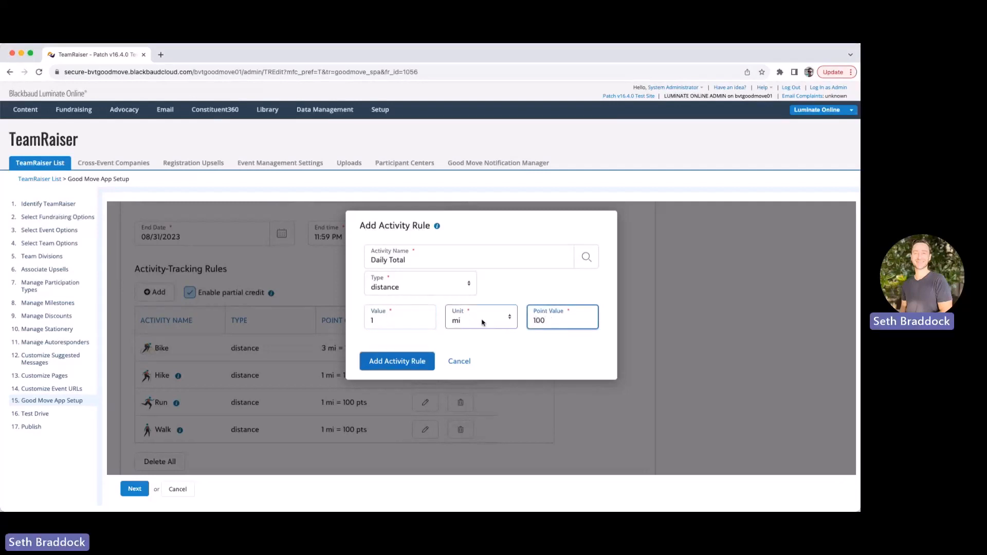
left_click(386, 362)
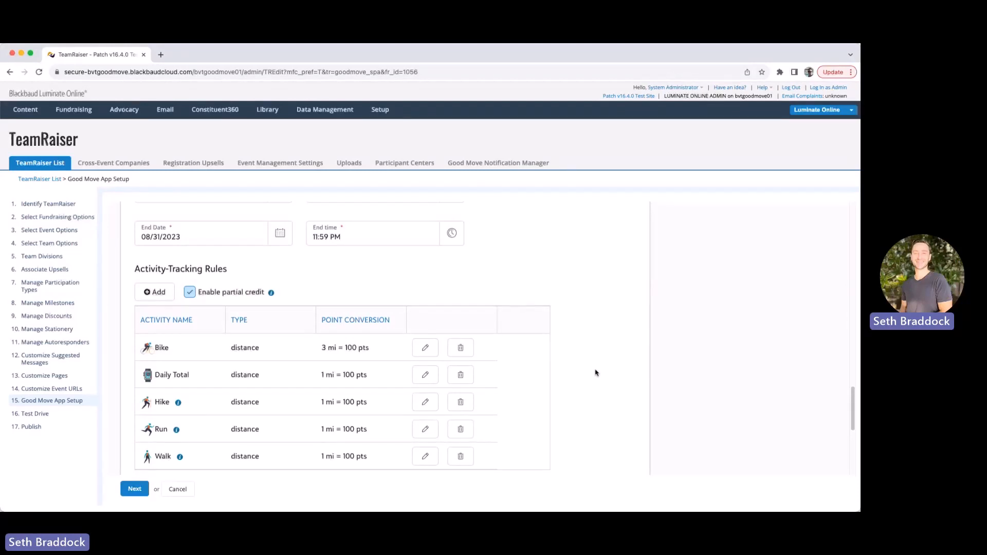
left_click(191, 295)
left_click(191, 293)
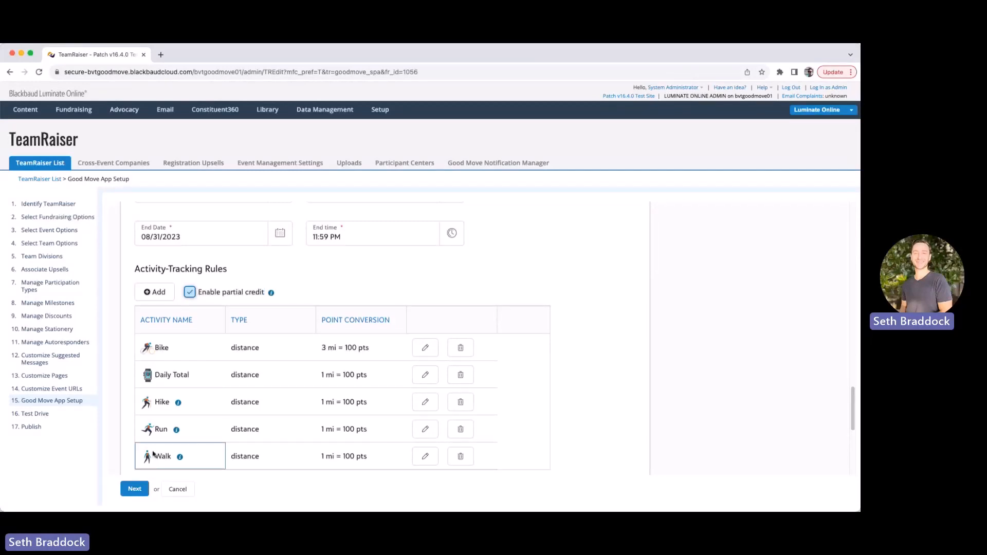
left_click(271, 293)
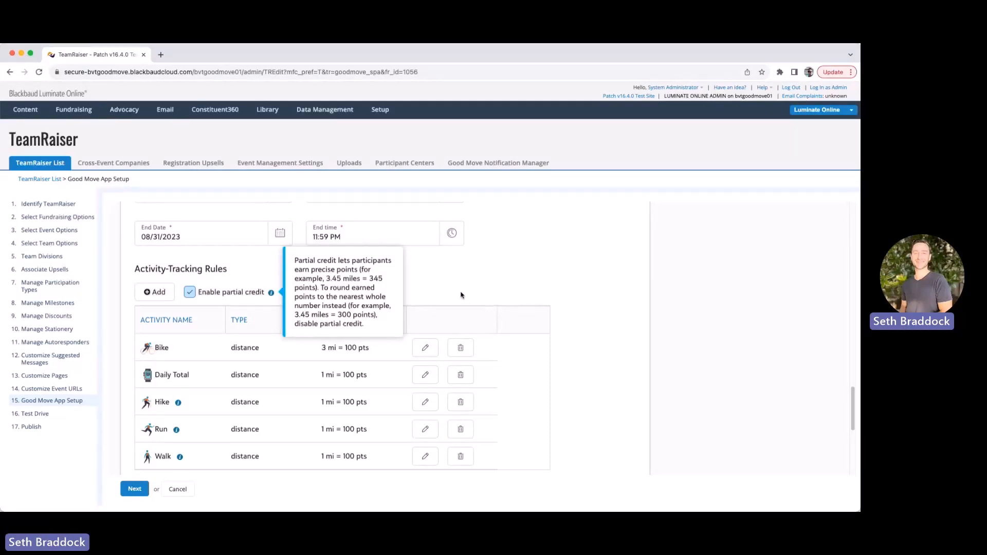
left_click(190, 293)
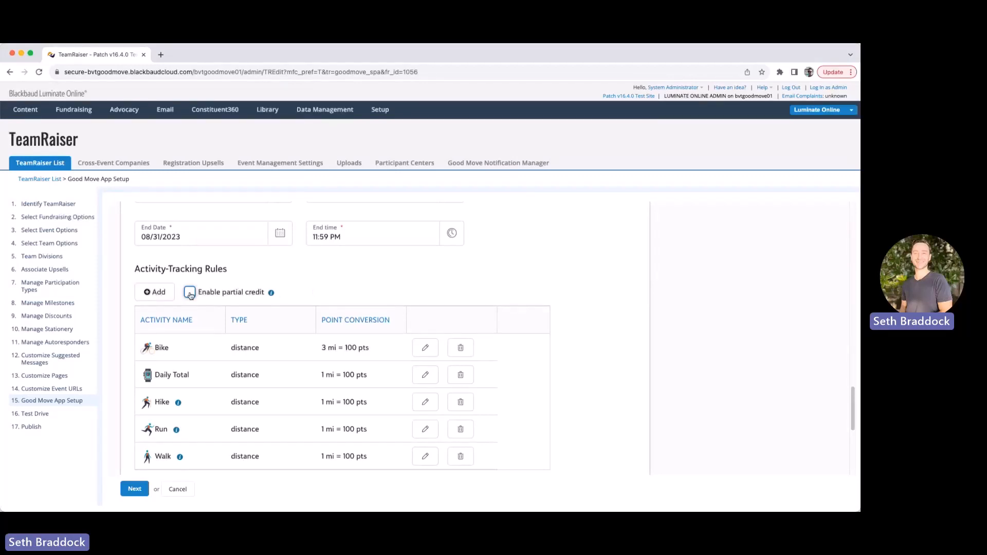
left_click(189, 293)
scroll(588, 364, "down", 5)
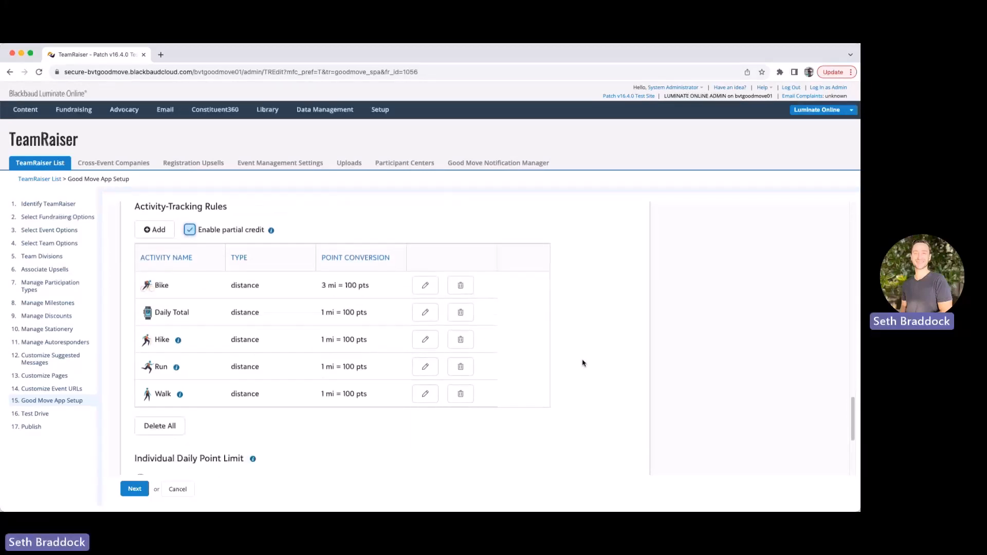
scroll(577, 362, "up", 3)
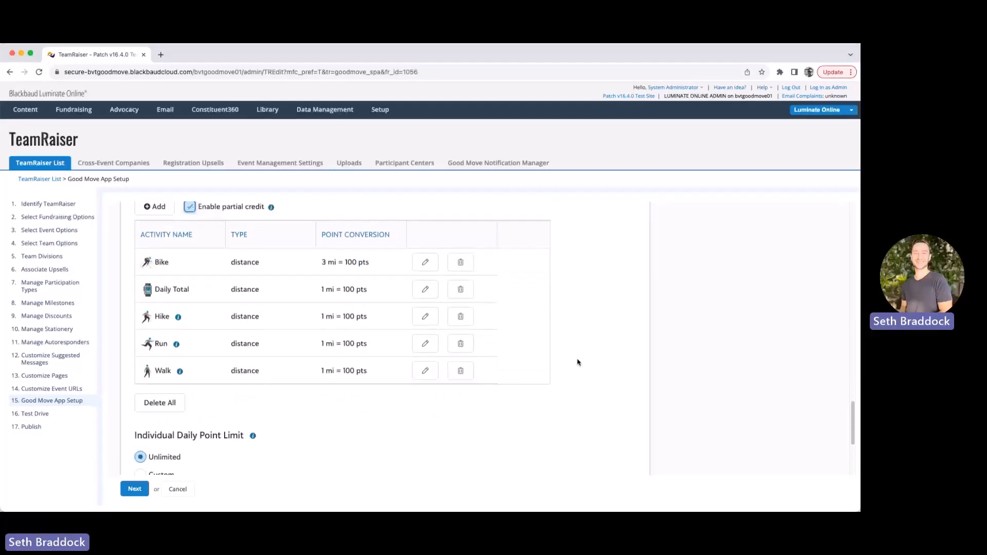
left_click(159, 414)
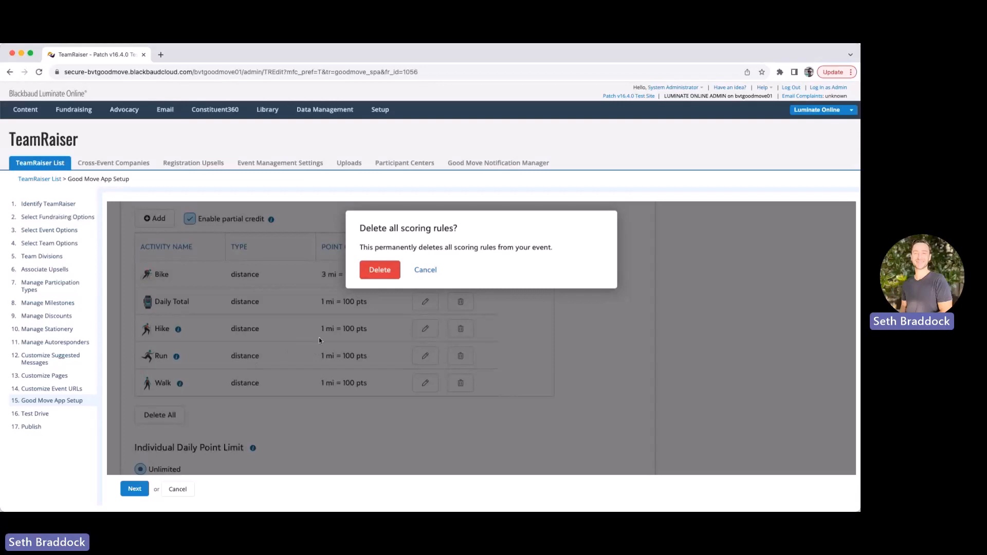
left_click(431, 270)
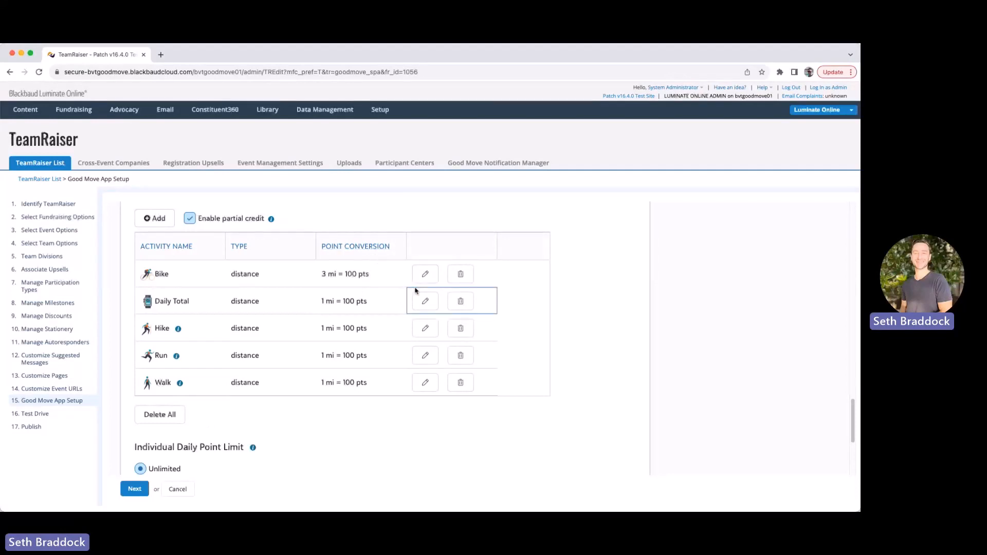
left_click(424, 274)
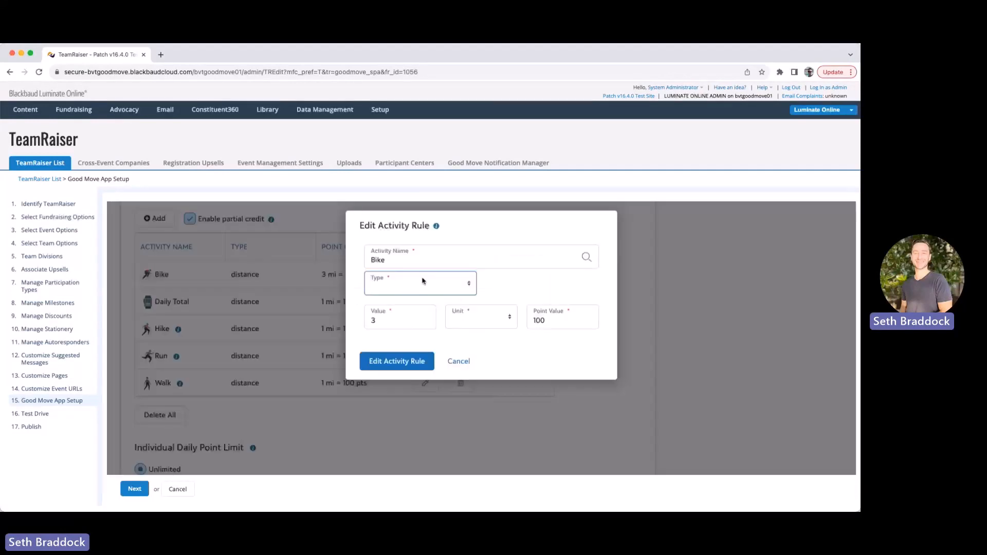
left_click(471, 365)
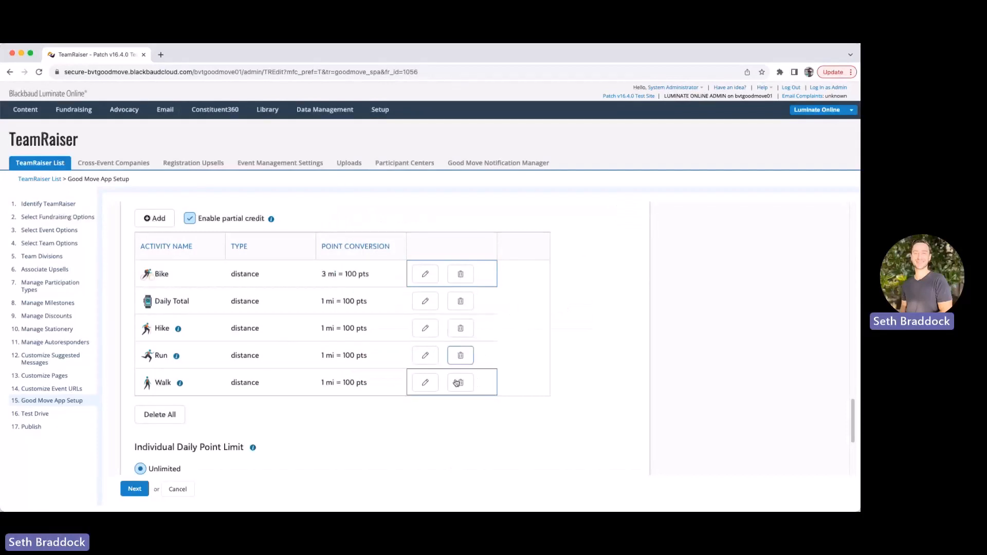
scroll(456, 404, "down", 2)
scroll(452, 399, "down", 5)
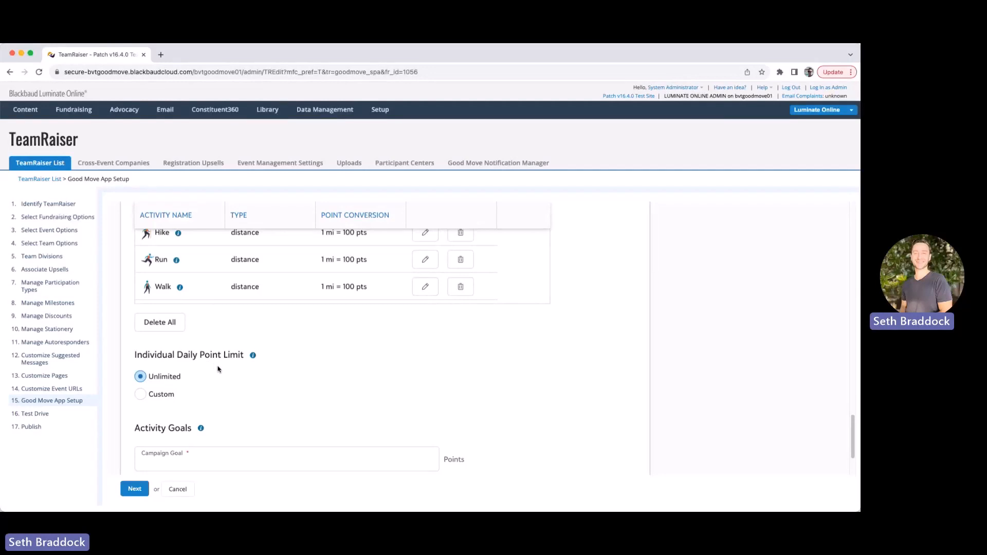
Switch the Individual Daily Point Limit to Custom and change it from 100 to 1000
left_click_drag(133, 355, 267, 359)
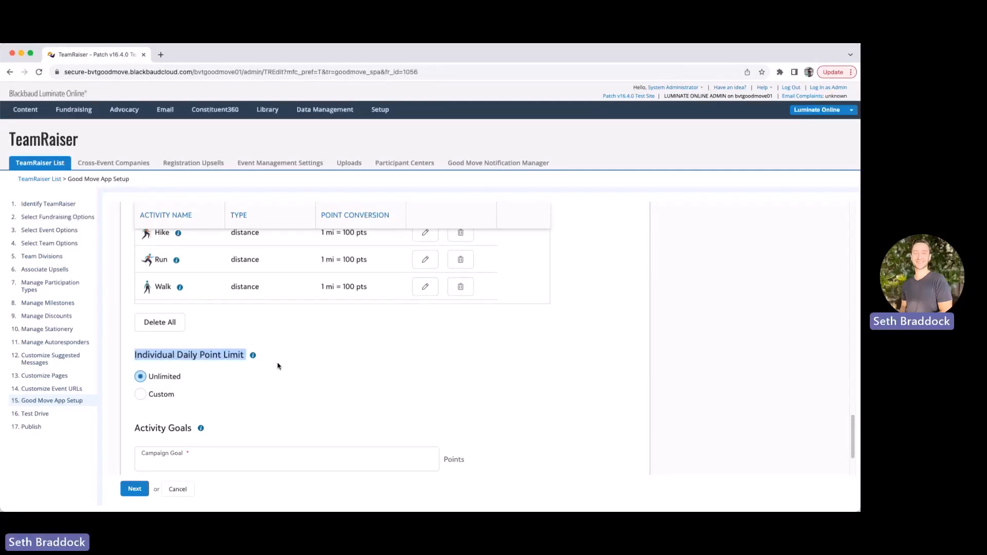
left_click(142, 397)
left_click(156, 417)
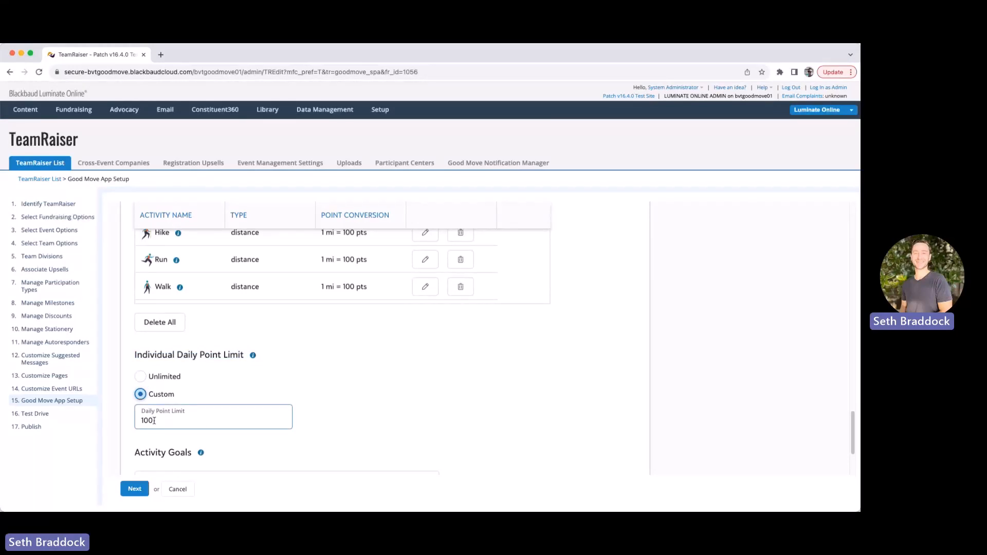
left_click_drag(153, 421, 133, 422)
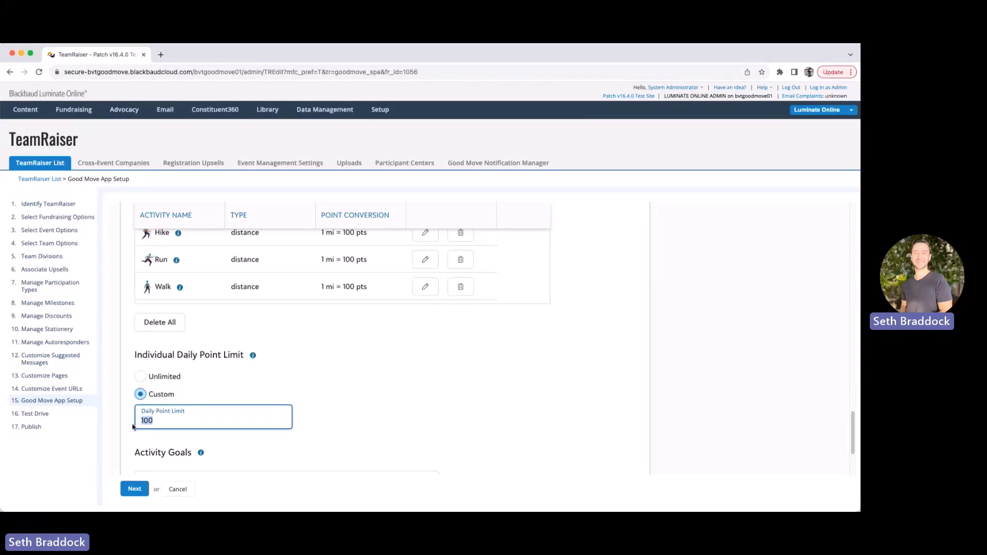
scroll(375, 358, "up", 1)
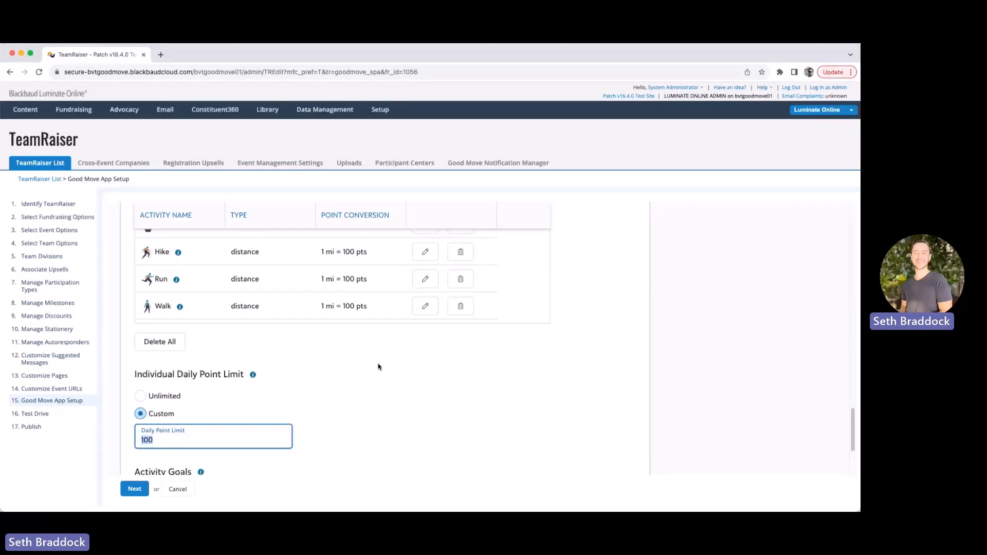
type("1000")
scroll(416, 374, "down", 5)
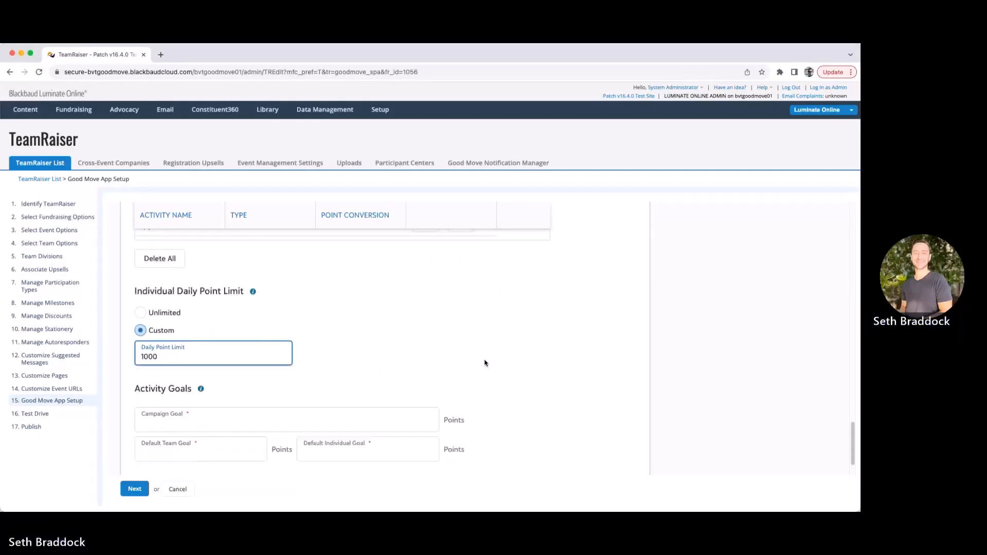
scroll(520, 389, "down", 1)
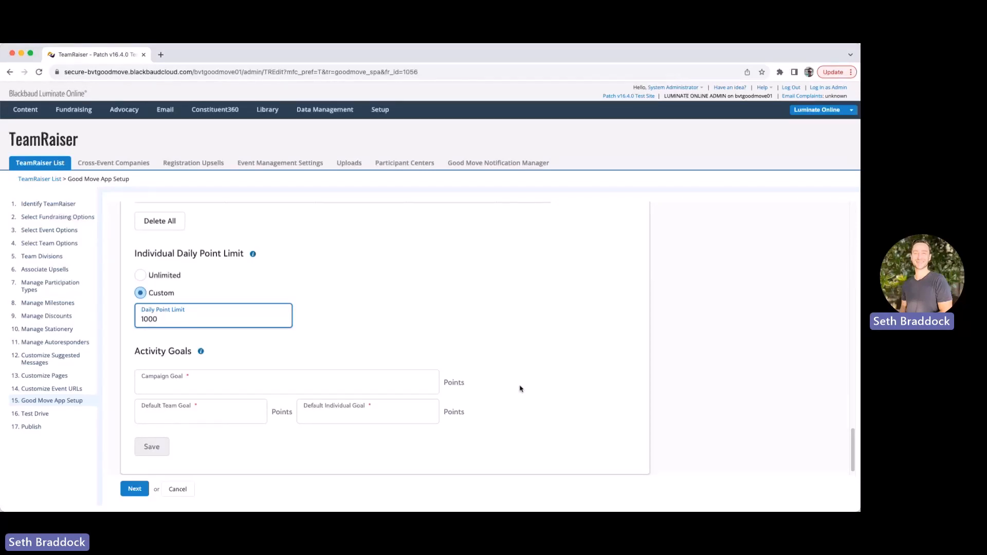
left_click(241, 384)
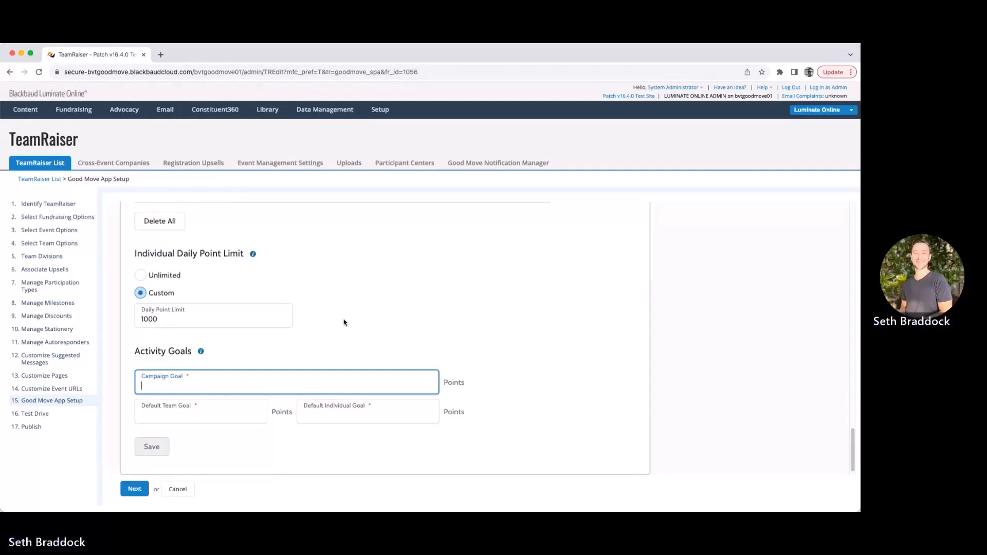
Fill Activity Goals: Campaign 1000000, Default Team 10000, Default Individual 100 points
scroll(341, 321, "up", 5)
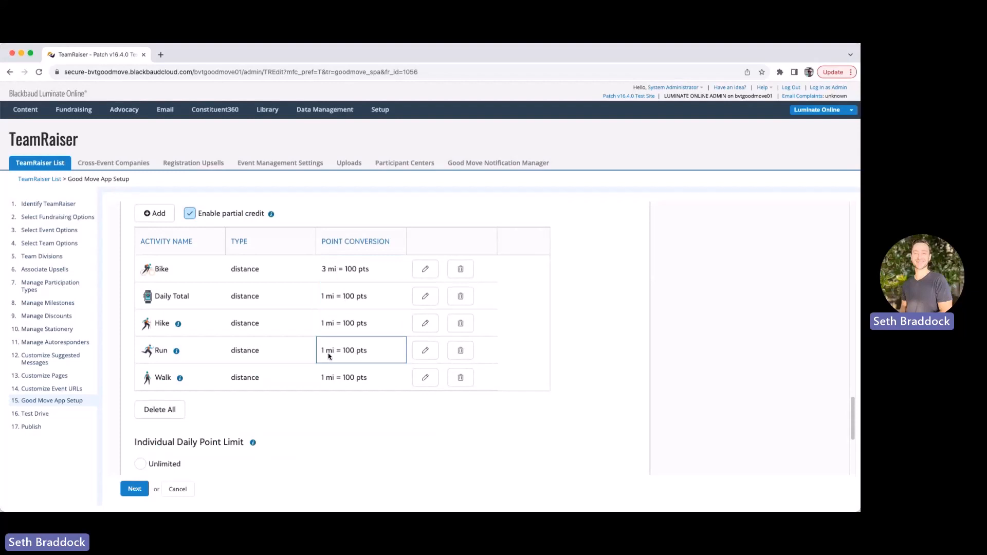
scroll(349, 412, "down", 4)
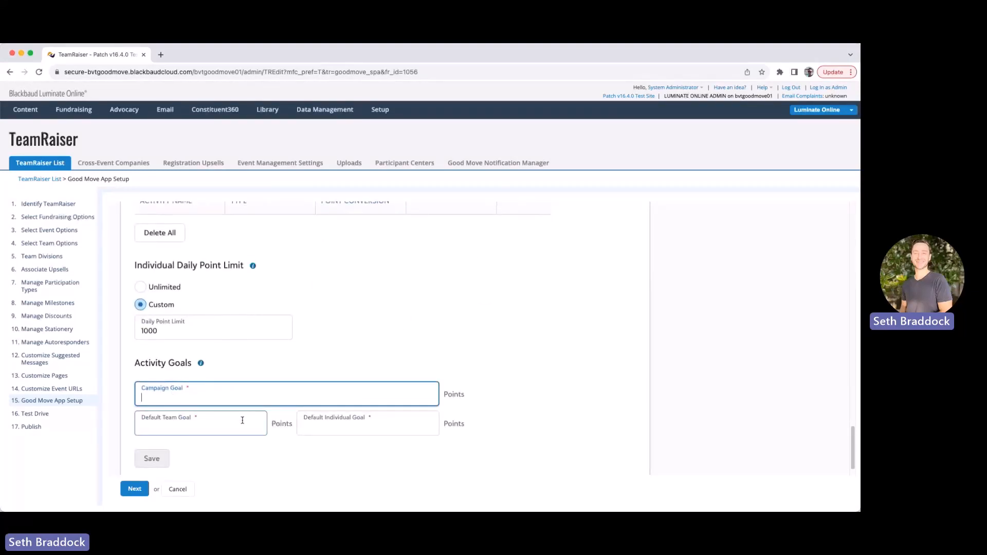
left_click_drag(445, 399, 469, 401)
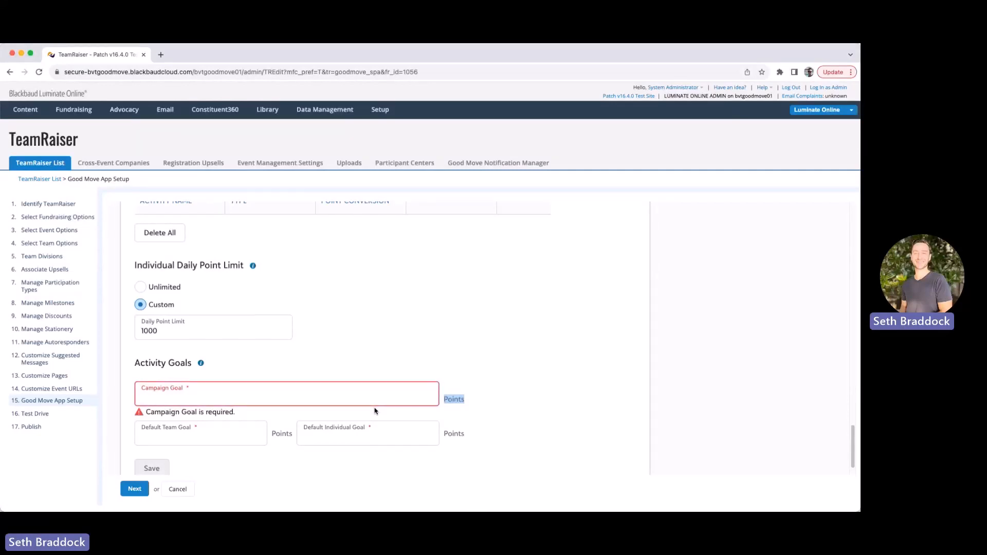
left_click(339, 400)
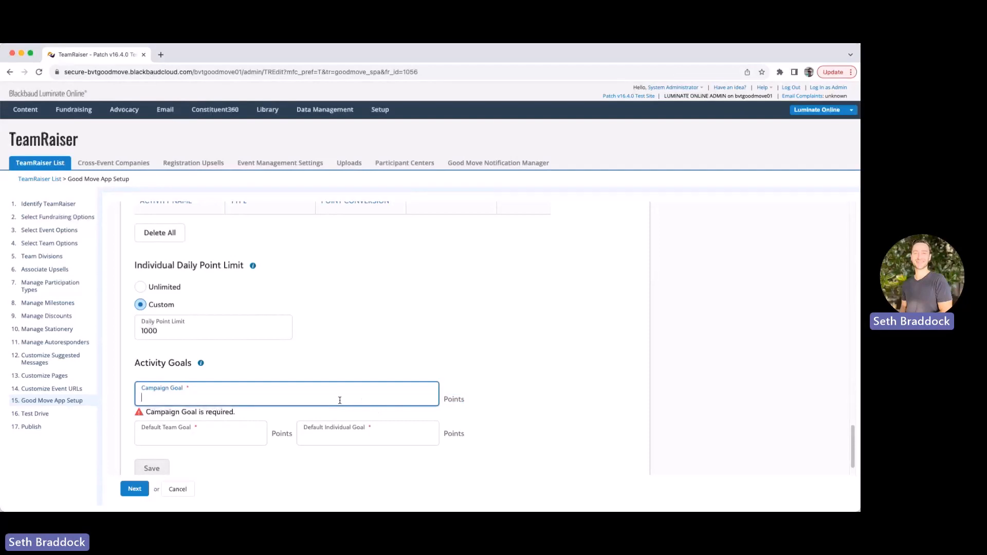
type("1")
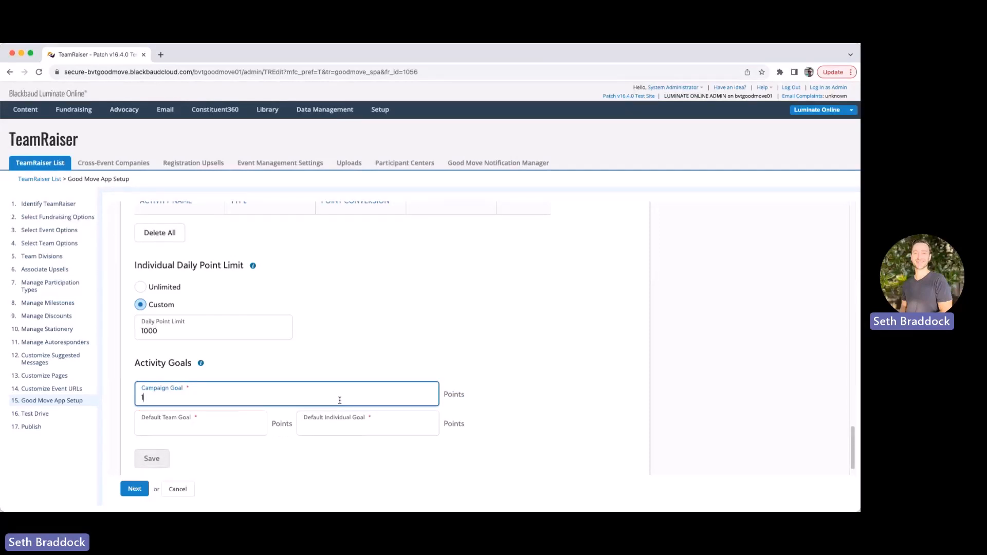
type("000000")
key("Tab")
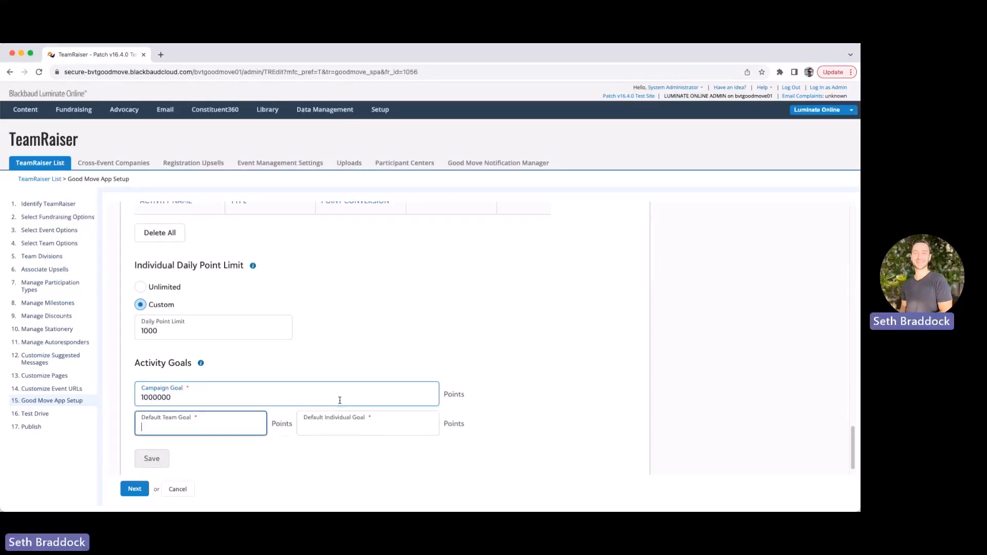
type("10000")
key("Tab")
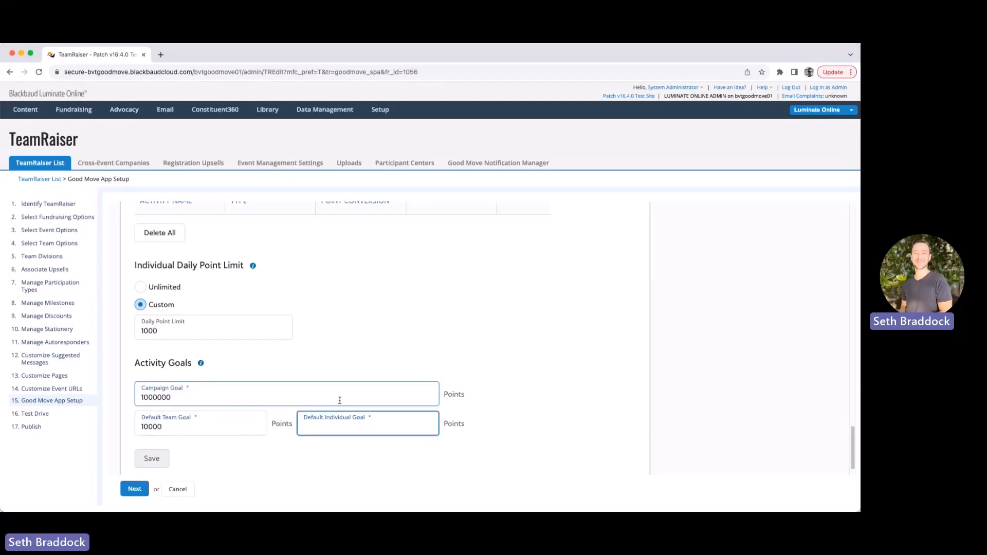
type("100")
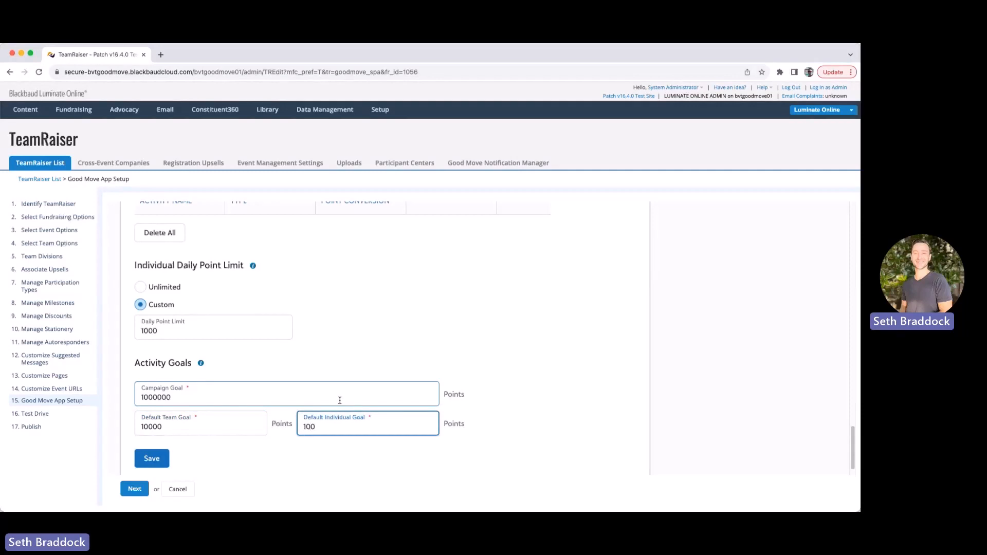
left_click(500, 380)
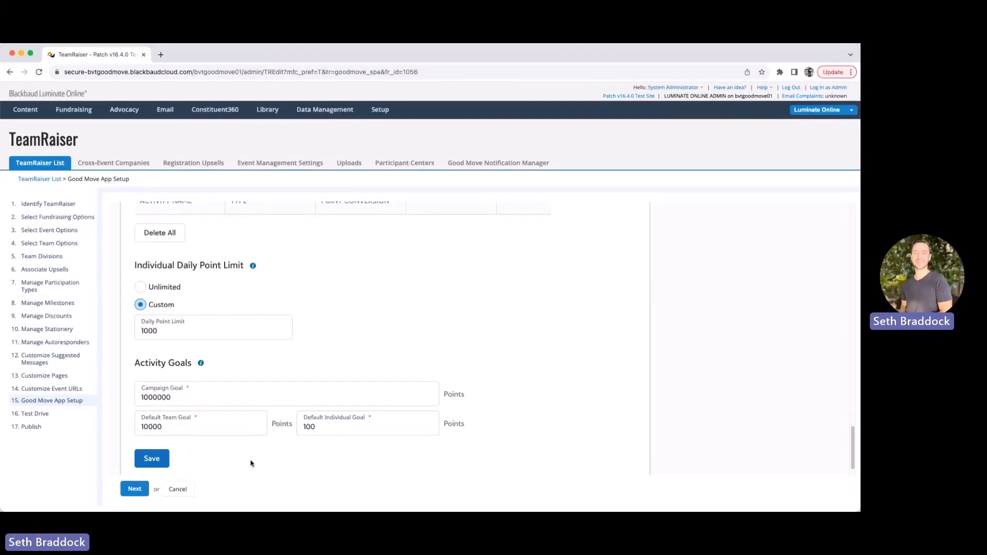
scroll(244, 453, "down", 1)
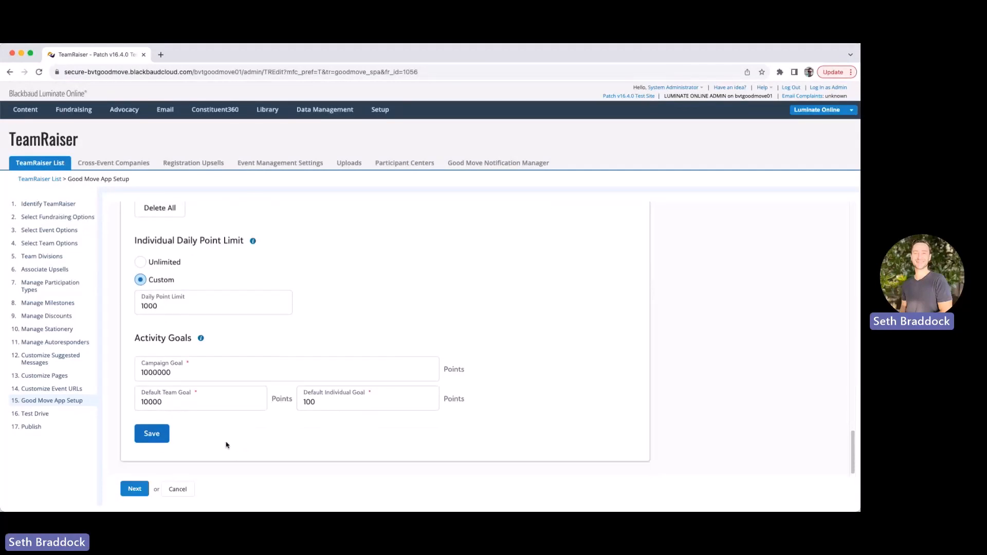
Save the daily point limit and activity goals settings, then go to 11. Manage Autoresponders
left_click(150, 435)
scroll(569, 358, "up", 1)
scroll(570, 358, "up", 10)
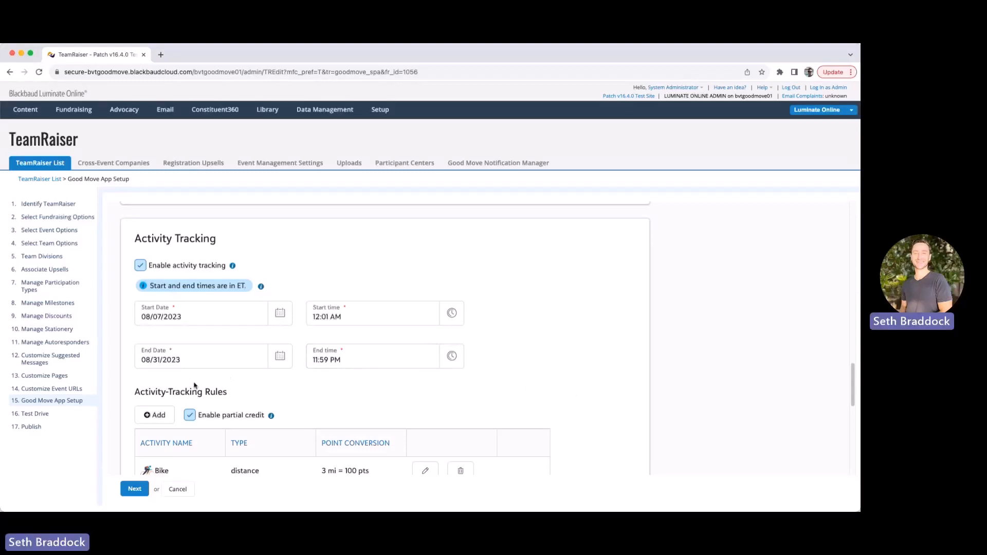
left_click(62, 342)
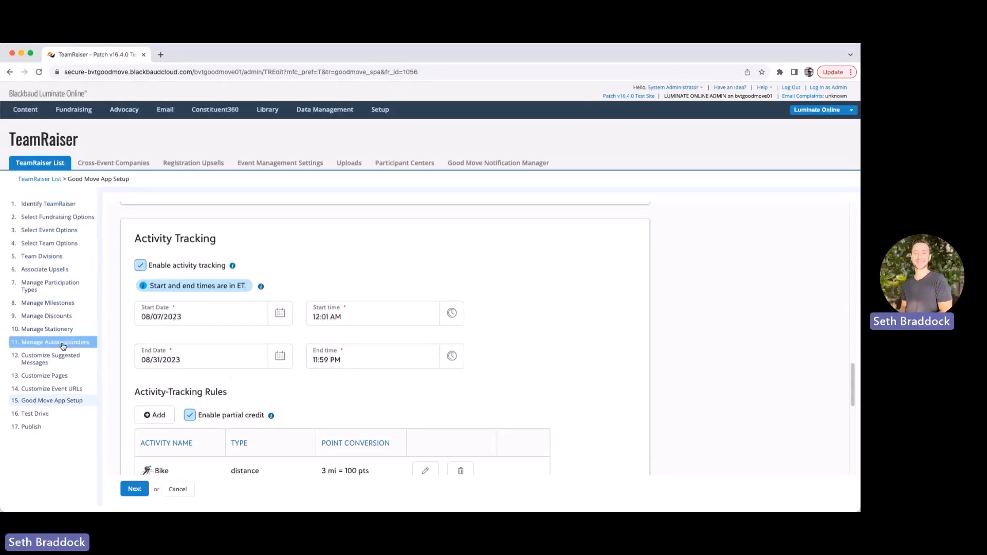